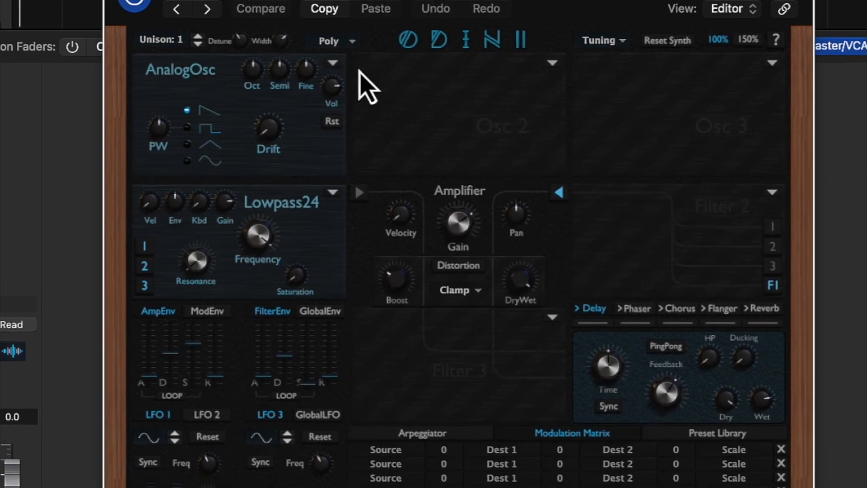
Load an FM oscillator into the first oscillator slot, set its modulator ratio to 2 and lower its octave
left_click(321, 75)
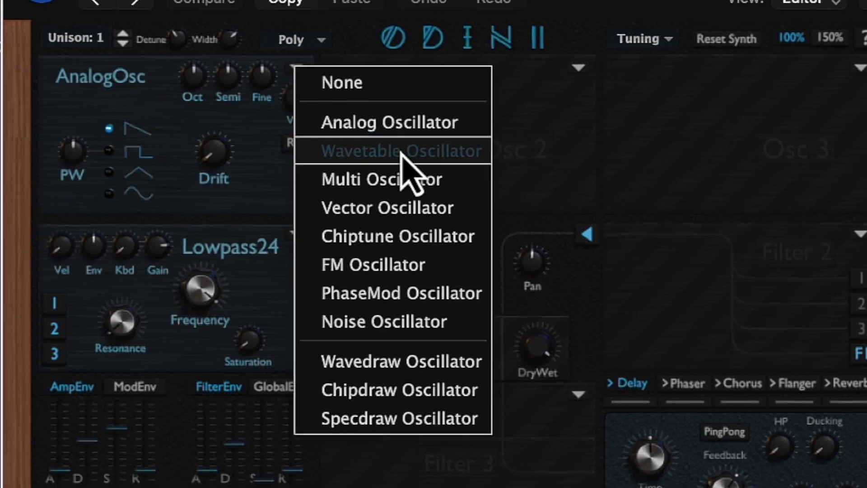
left_click(433, 263)
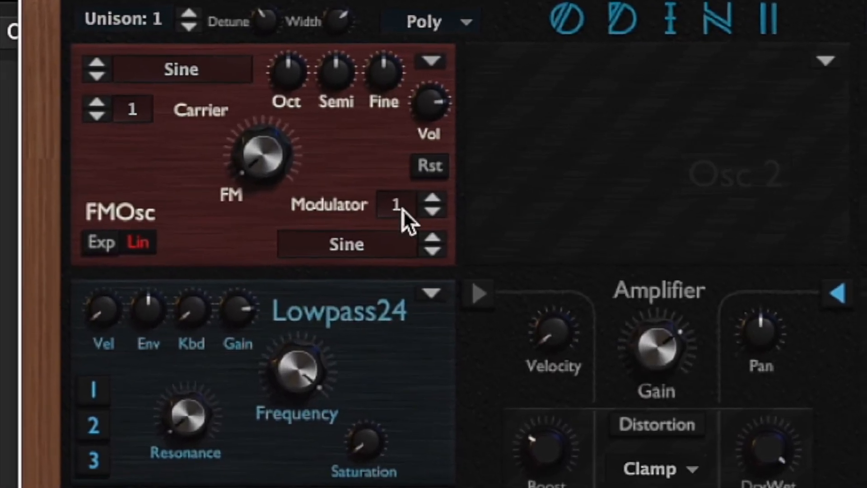
left_click_drag(418, 192, 420, 178)
left_click_drag(302, 86, 310, 176)
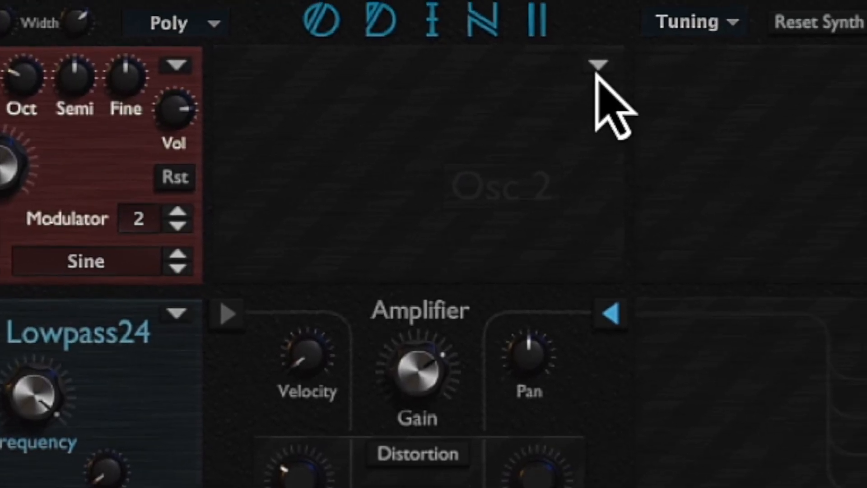
Load an FM oscillator into the Osc 2 slot, lower its octave and set its modulator ratio to 2
left_click(866, 36)
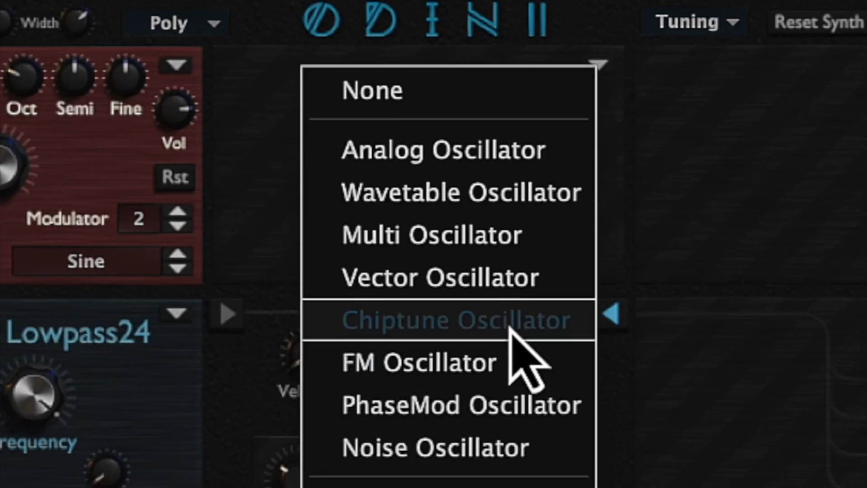
left_click(496, 359)
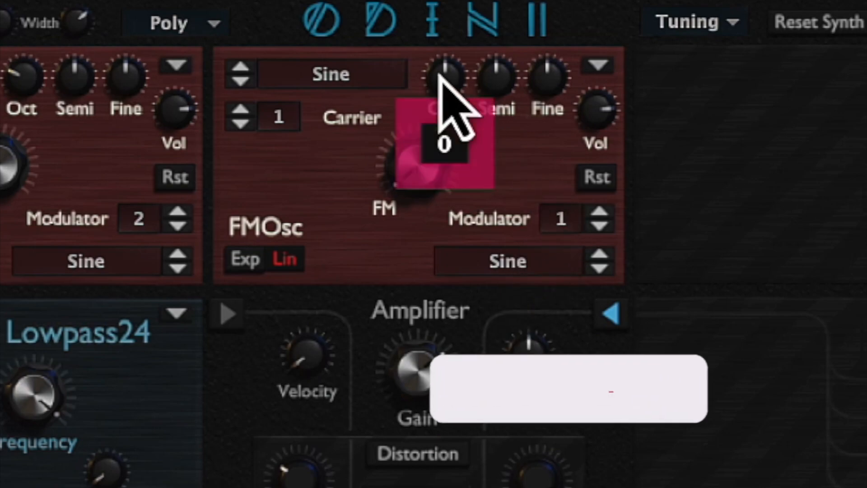
left_click_drag(440, 84, 443, 164)
left_click_drag(560, 226, 560, 178)
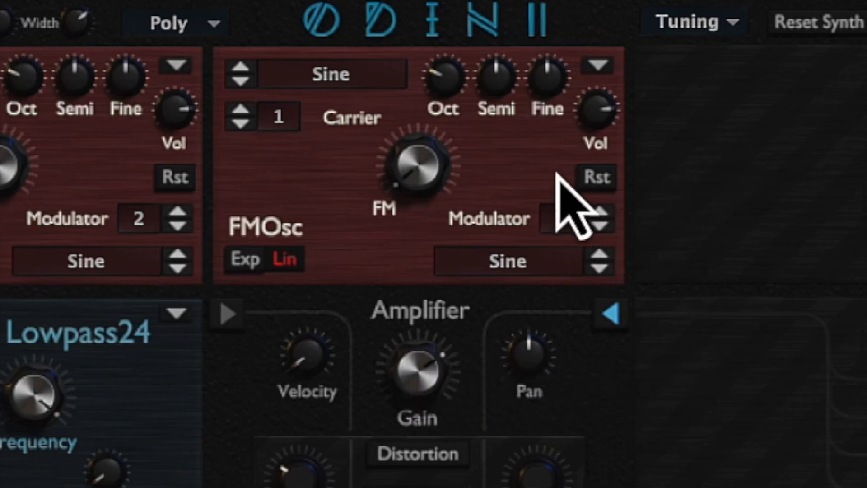
Load a PhaseMod oscillator into the Osc 3 slot, set its modulator ratio to 2 and lower its octave
left_click(791, 54)
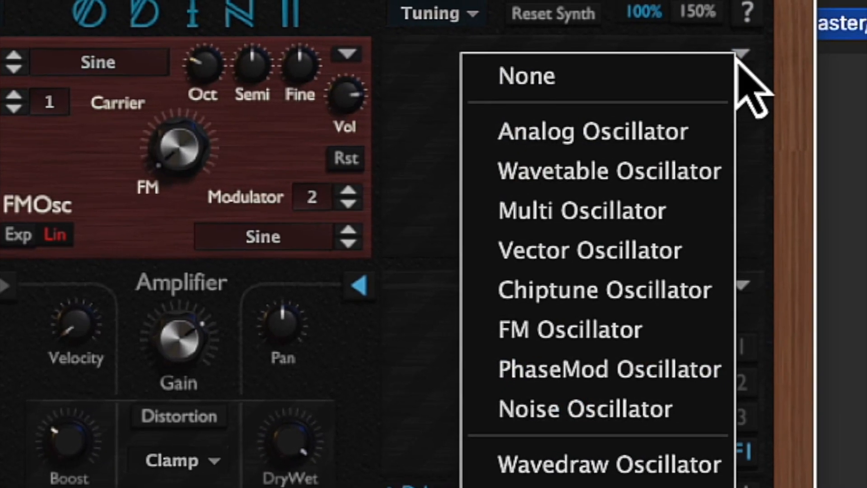
left_click(641, 363)
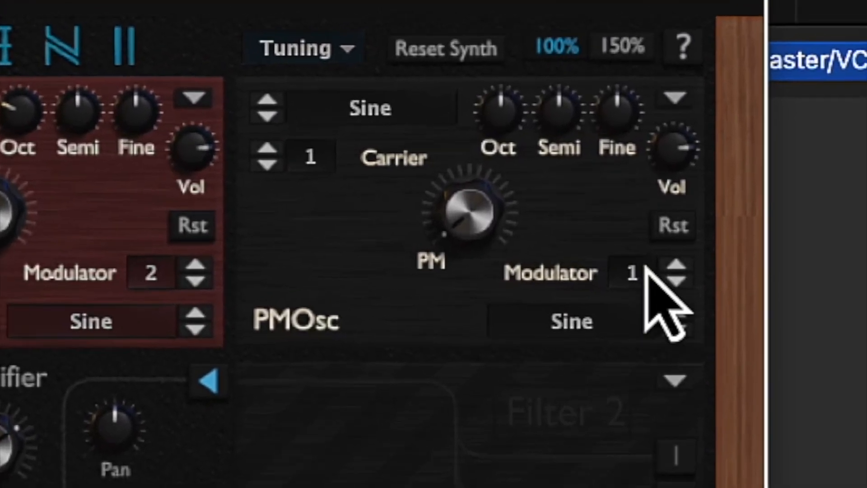
left_click(687, 264)
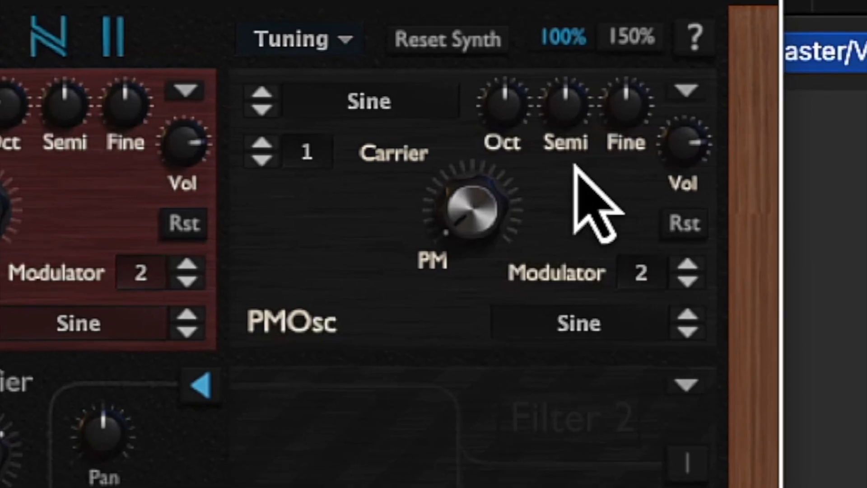
left_click_drag(509, 110, 519, 209)
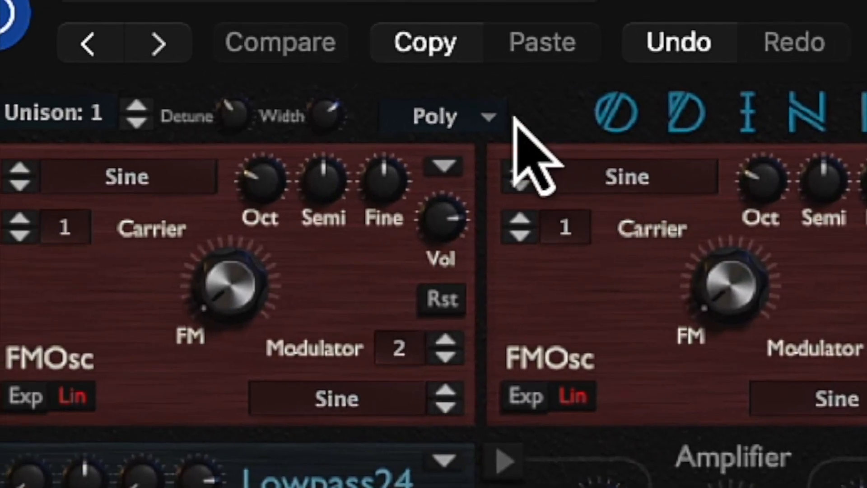
Change the synth's voice play mode to Retrig
left_click(492, 115)
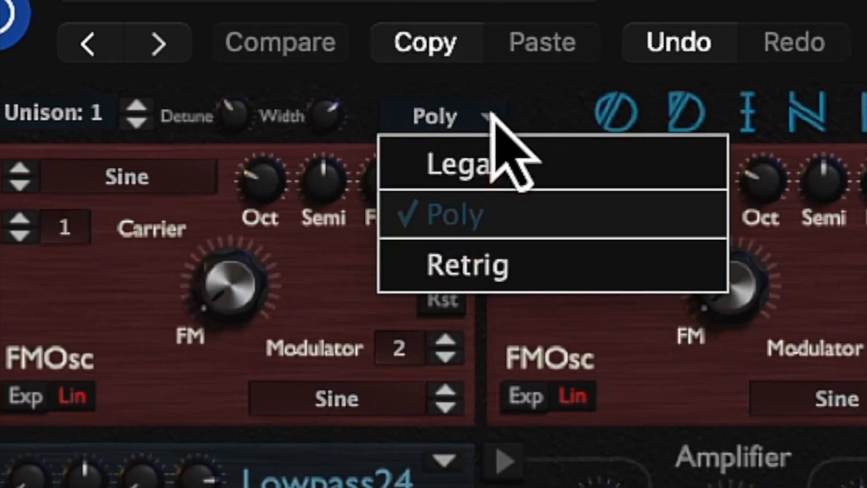
left_click(510, 277)
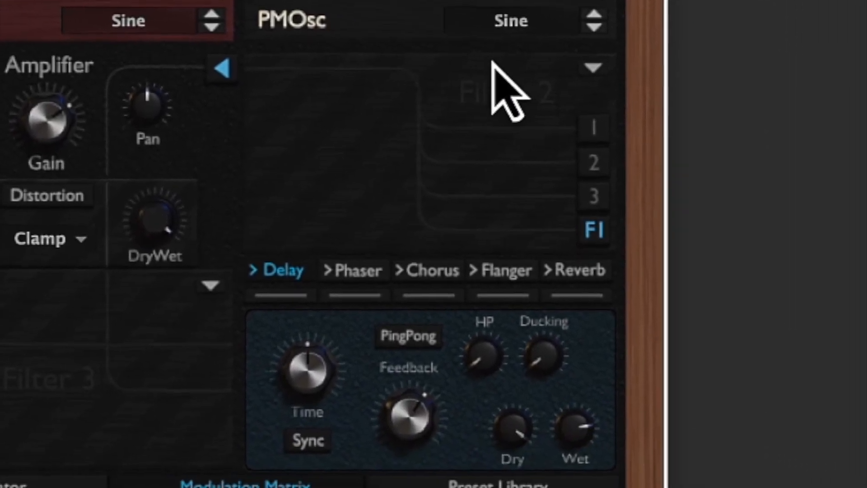
Load the SEM-12 filter into the Filter 2 slot and the KRG-35 LP filter into the Filter 3 slot
left_click(564, 76)
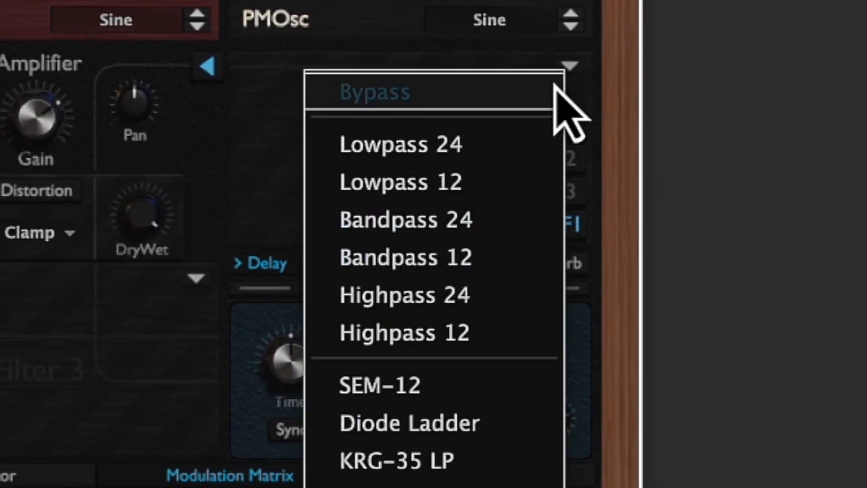
left_click(456, 381)
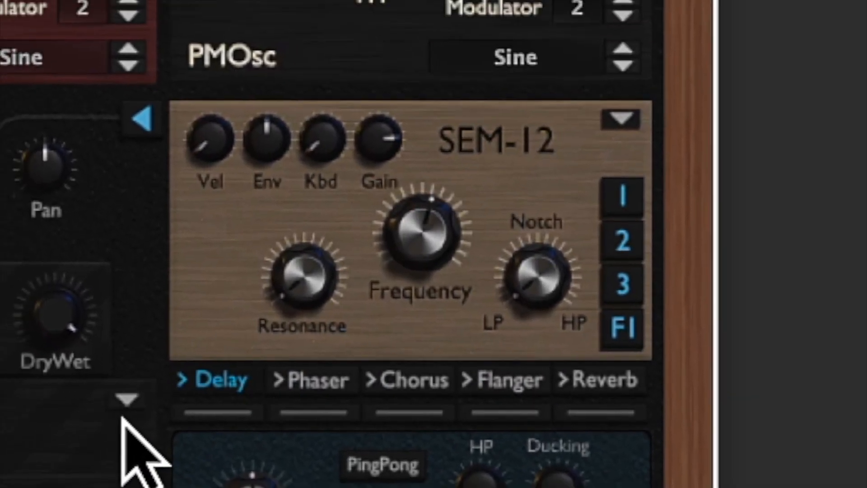
left_click(102, 399)
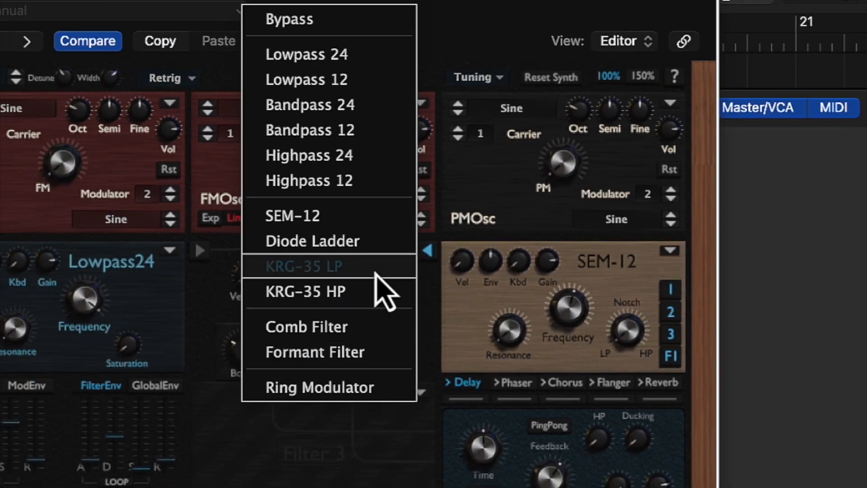
left_click(306, 266)
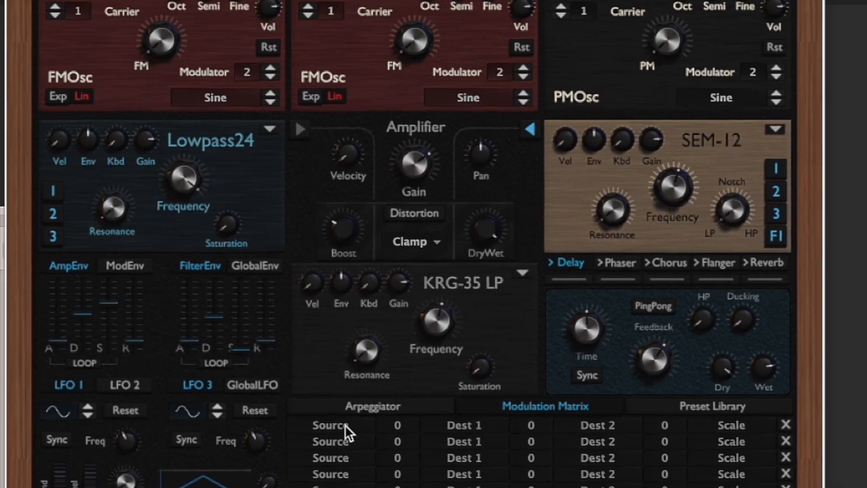
In the first modulation matrix row, route the Filter Envelope to Osc1 FM Amount with an amount of 65
left_click(321, 416)
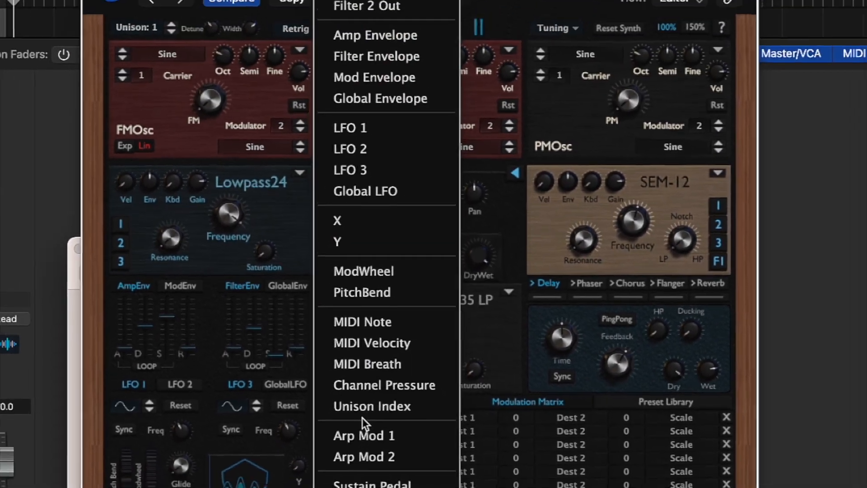
left_click(377, 58)
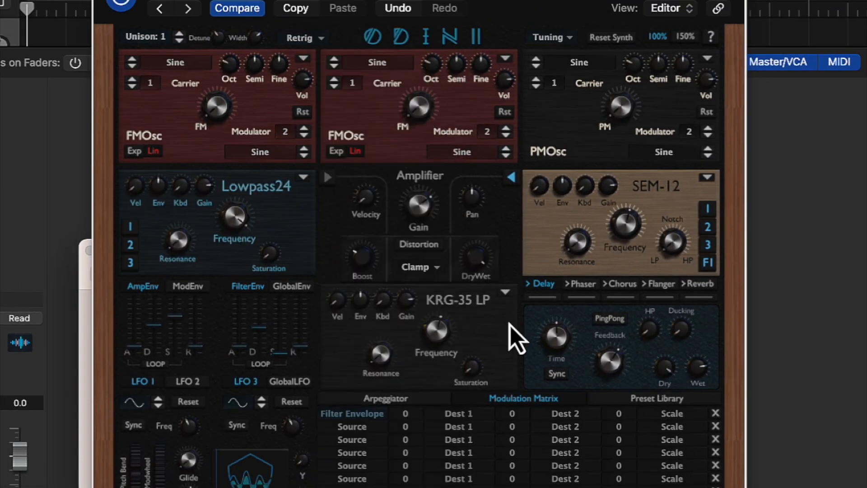
left_click(478, 416)
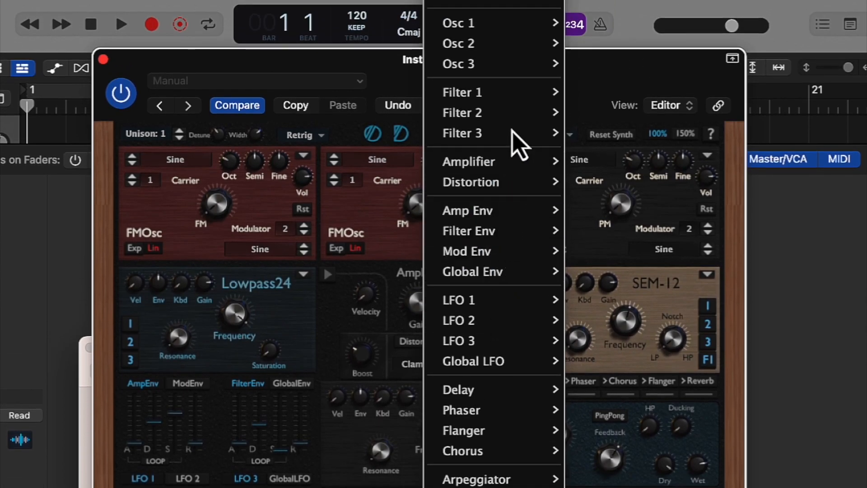
mouse_move(520, 25)
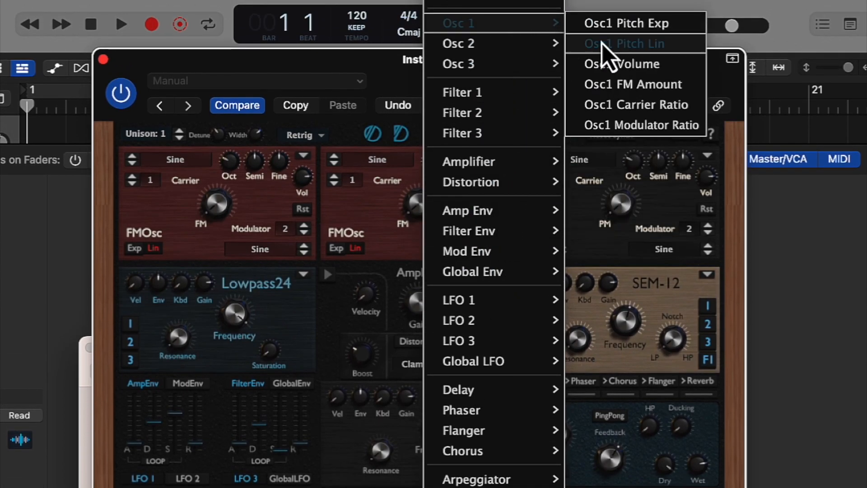
left_click(646, 87)
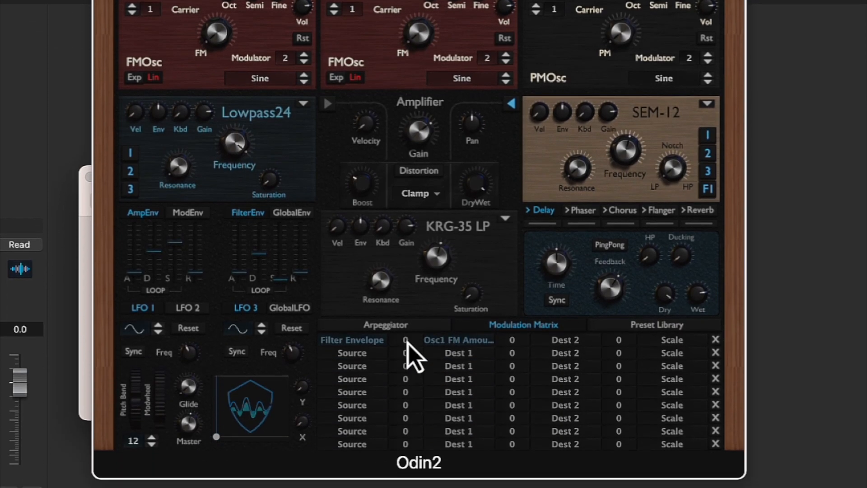
left_click_drag(408, 337, 412, 297)
left_click_drag(416, 285, 414, 286)
In the second modulation matrix row, route the Filter Envelope to Osc2 FM Amount with an amount of 63
left_click(370, 371)
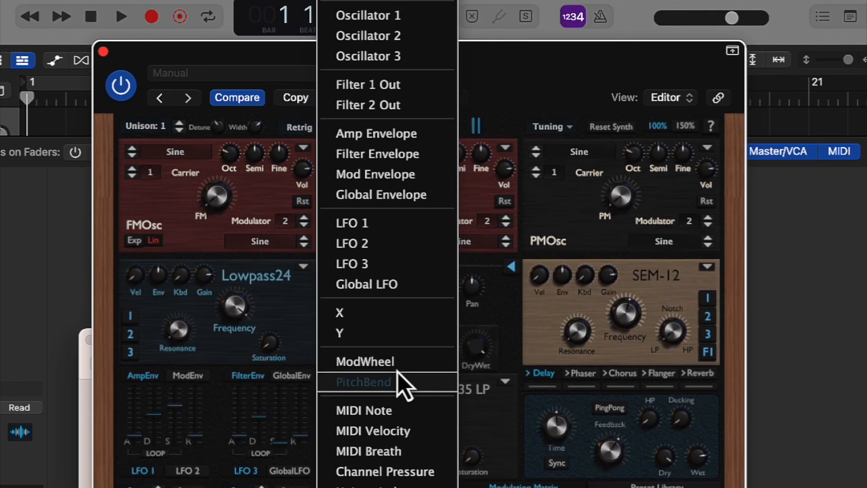
left_click(414, 159)
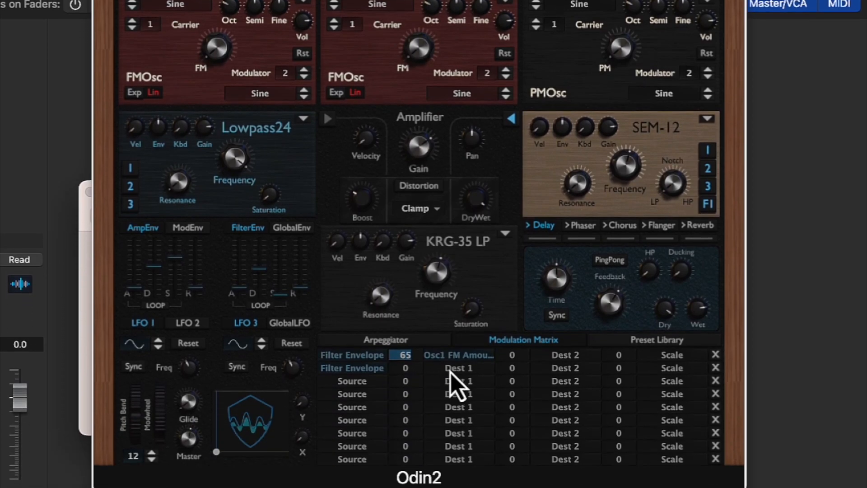
left_click(449, 369)
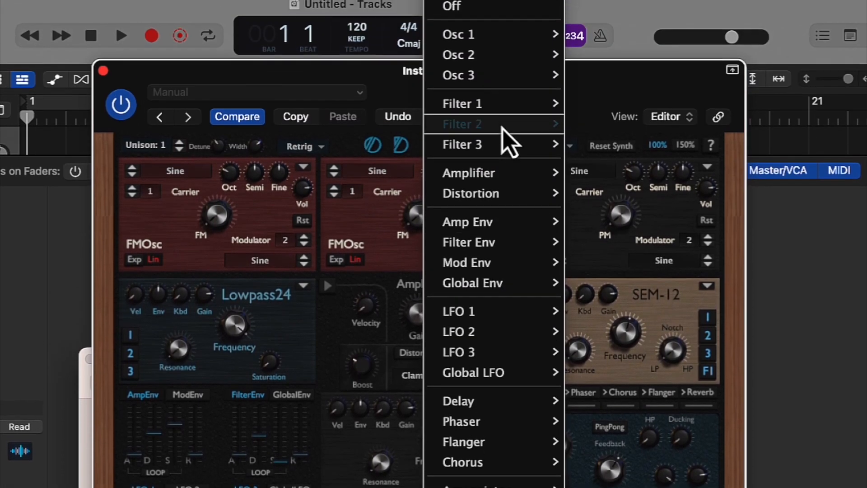
mouse_move(547, 53)
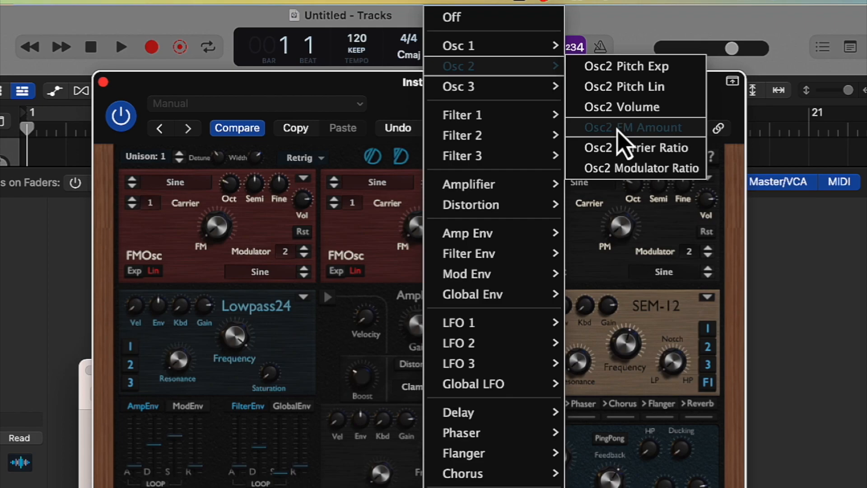
left_click(618, 129)
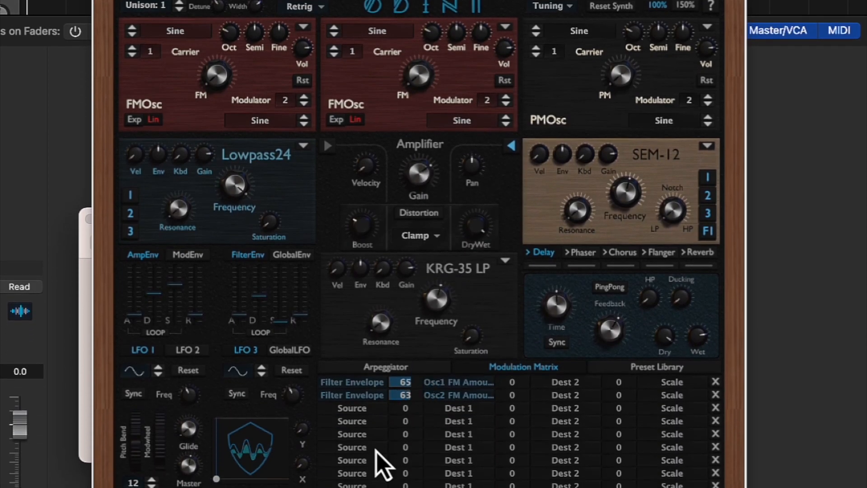
In the third modulation matrix row, route the Filter Envelope to Osc3 PM Amount with an amount of 62
left_click(354, 409)
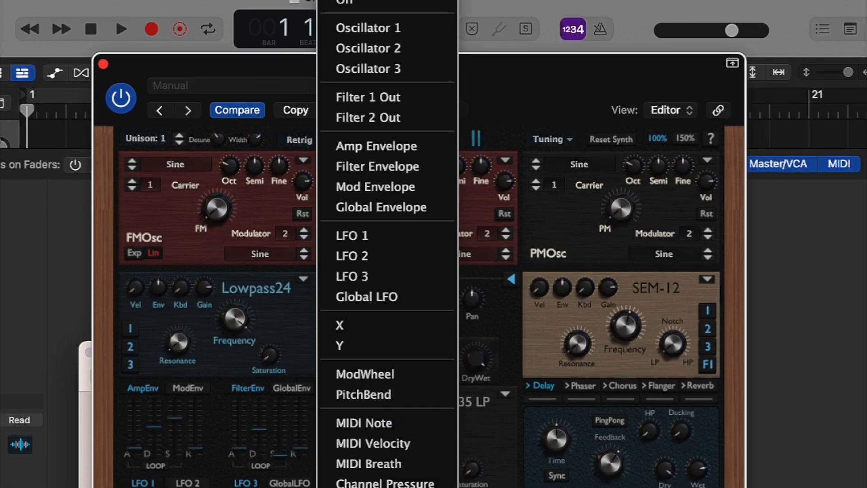
left_click(384, 332)
left_click(460, 487)
mouse_move(498, 68)
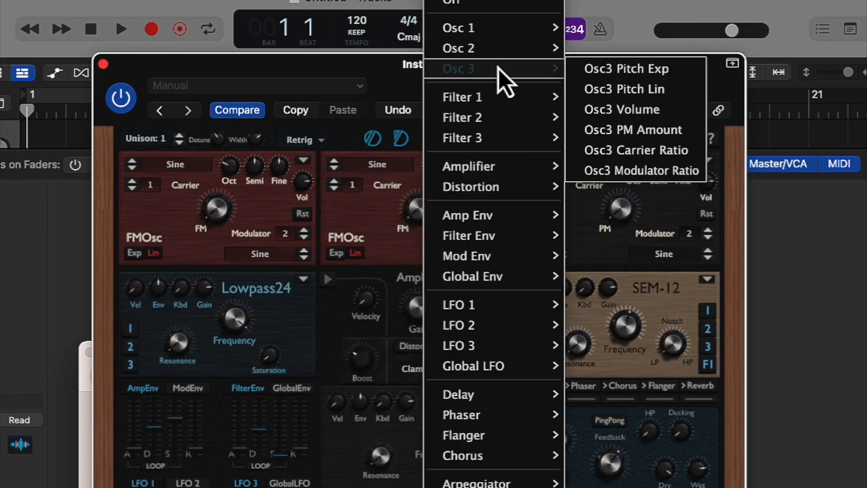
left_click(658, 136)
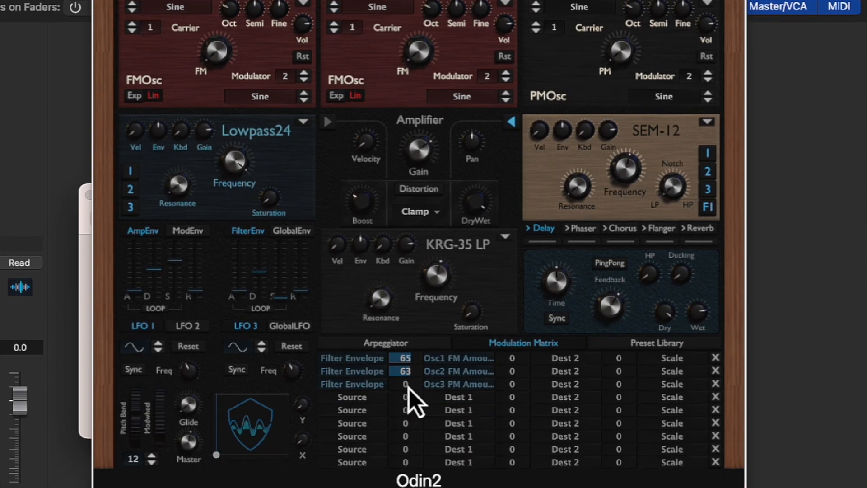
left_click_drag(409, 388, 413, 324)
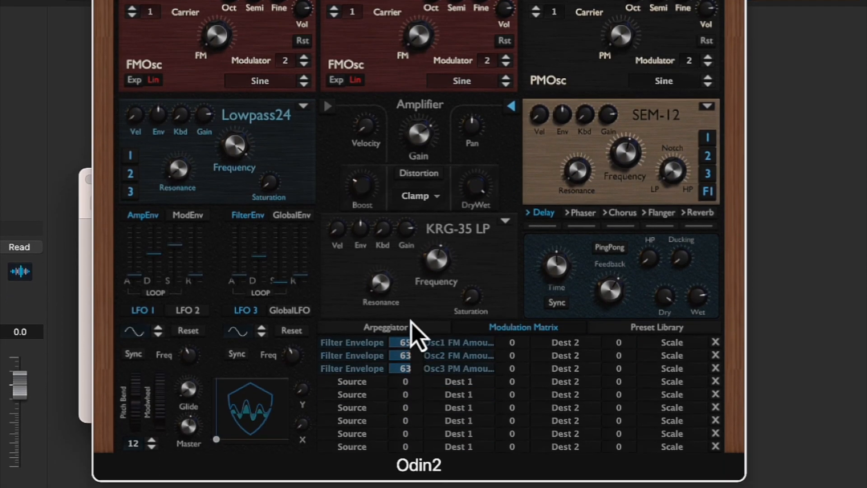
In the fourth modulation matrix row, route the Filter Envelope to Filter3 Frequency with an amount of 38
left_click(350, 385)
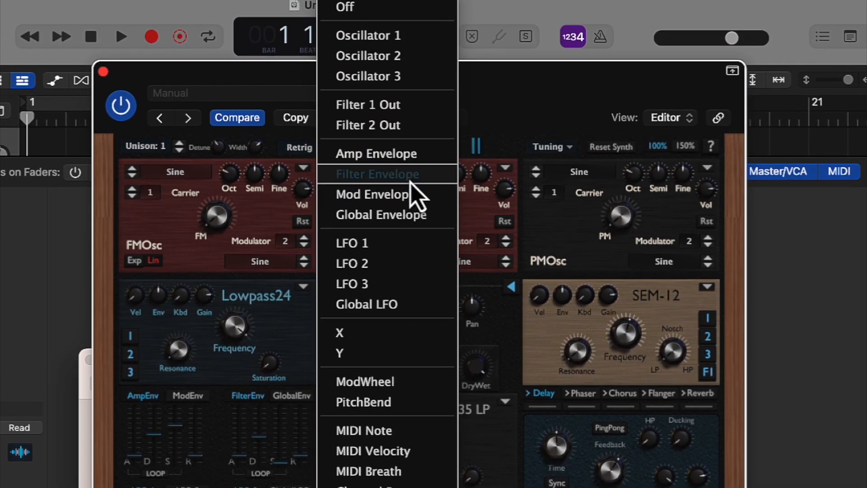
left_click(411, 177)
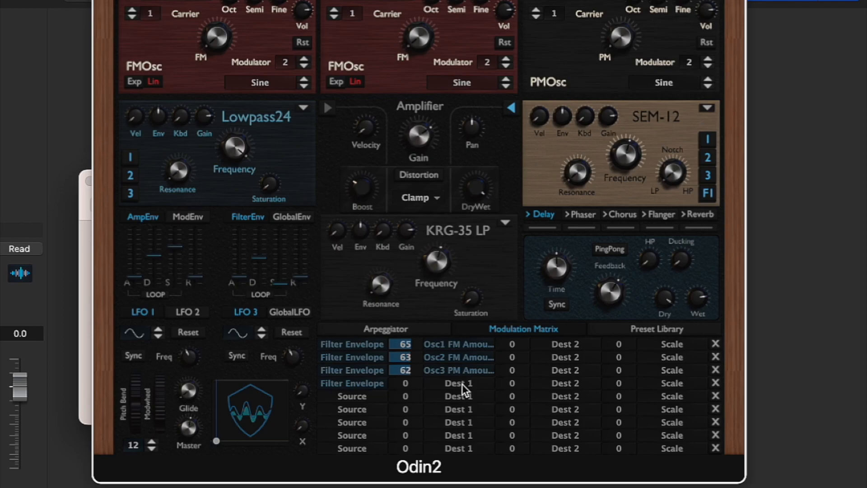
left_click(462, 384)
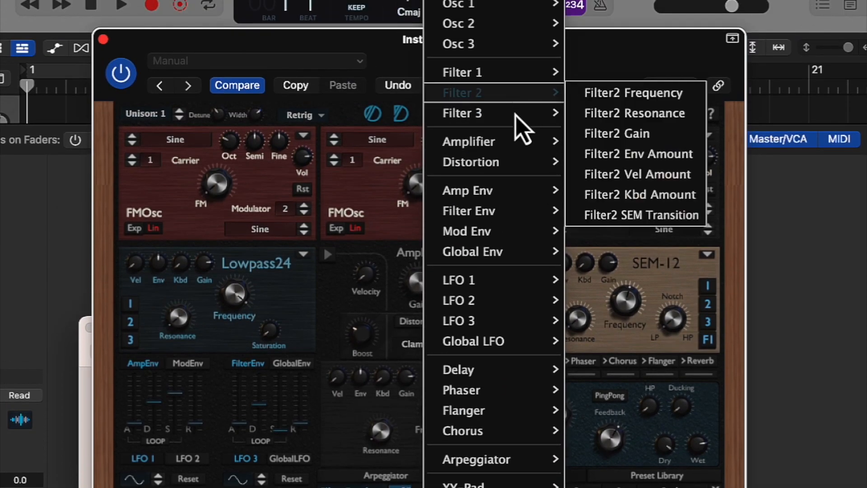
mouse_move(513, 119)
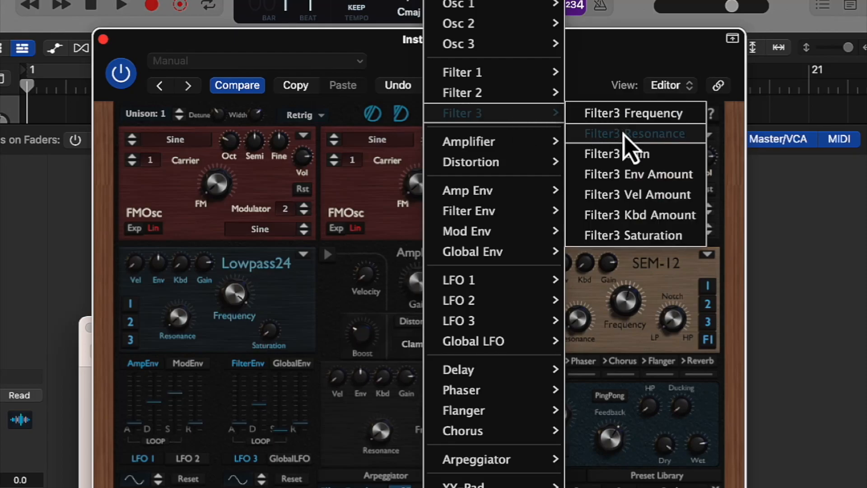
left_click(663, 120)
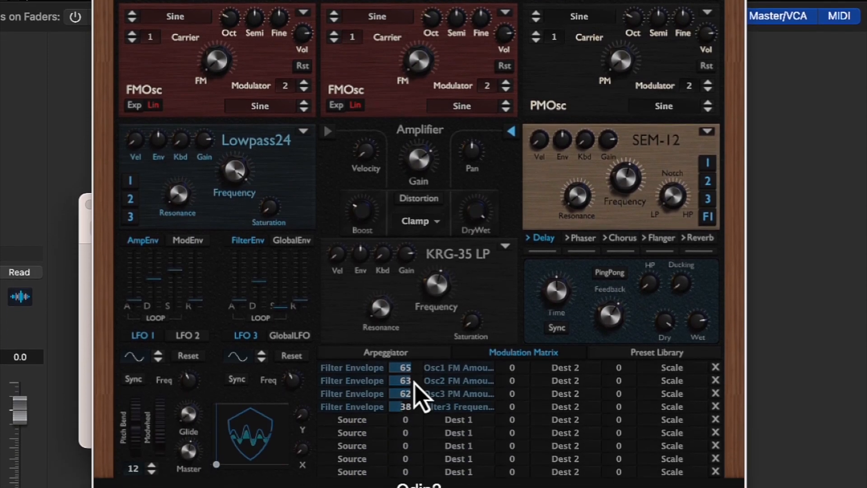
Slightly raise the Filter Envelope modulation amount routed to Osc2 FM Amount
left_click_drag(414, 380, 415, 365)
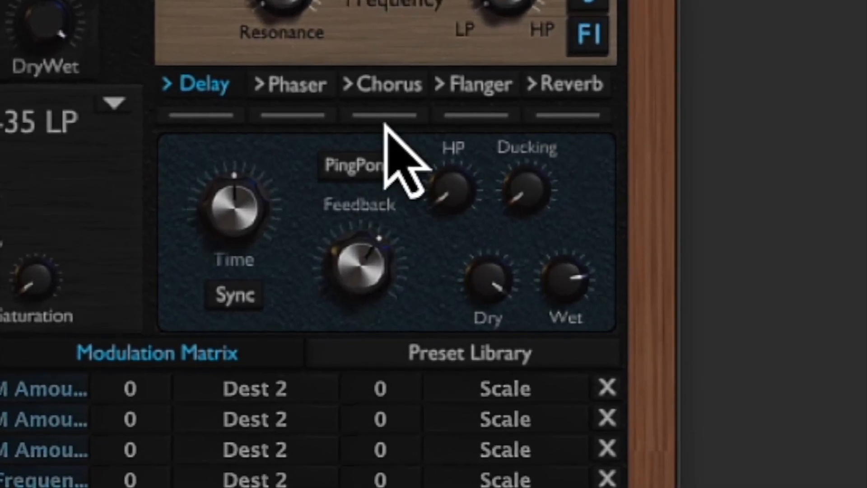
Enable the Chorus effect and lower its DryWet mix from fully wet
left_click(524, 196)
left_click(391, 118)
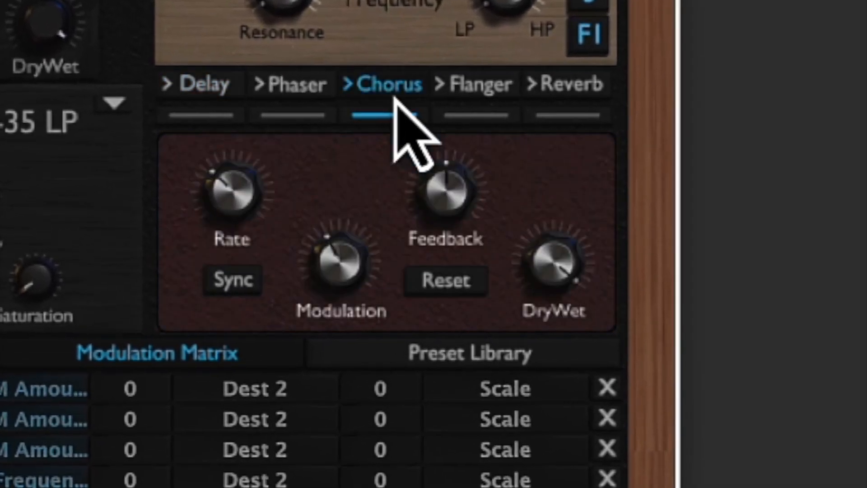
mouse_move(556, 266)
left_click_drag(556, 266, 567, 487)
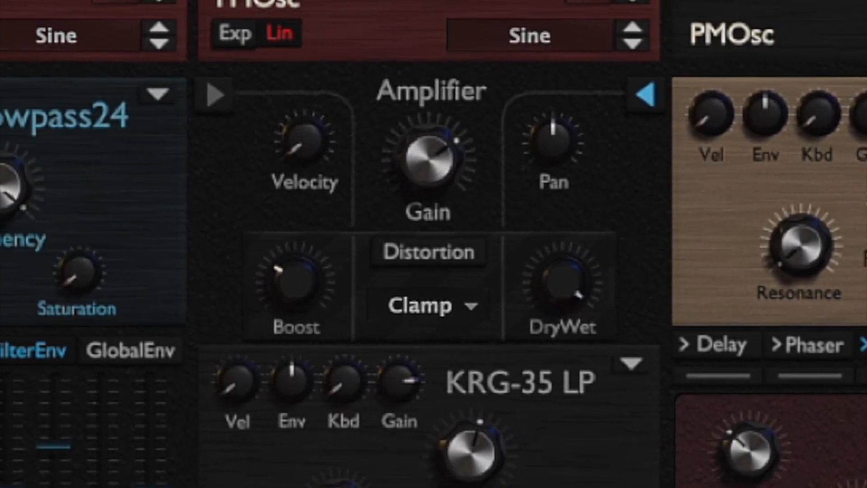
Enable the amplifier's Clamp distortion and reduce its DryWet mix
left_click(454, 267)
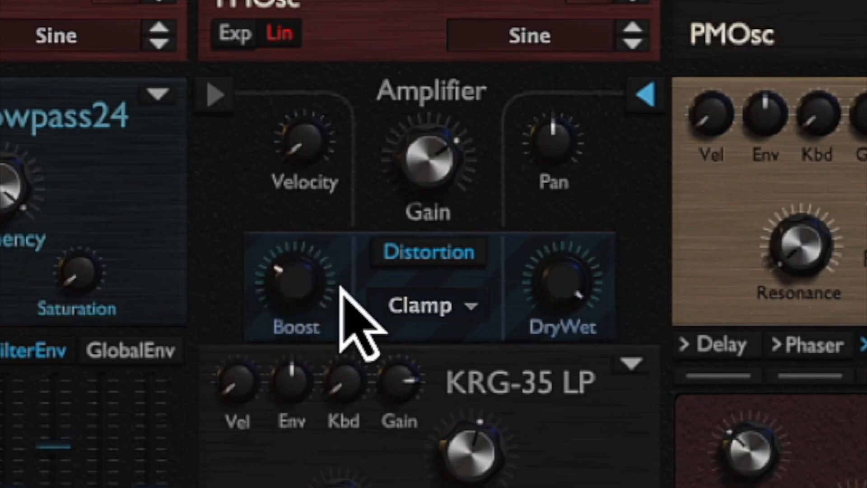
left_click_drag(555, 271, 564, 487)
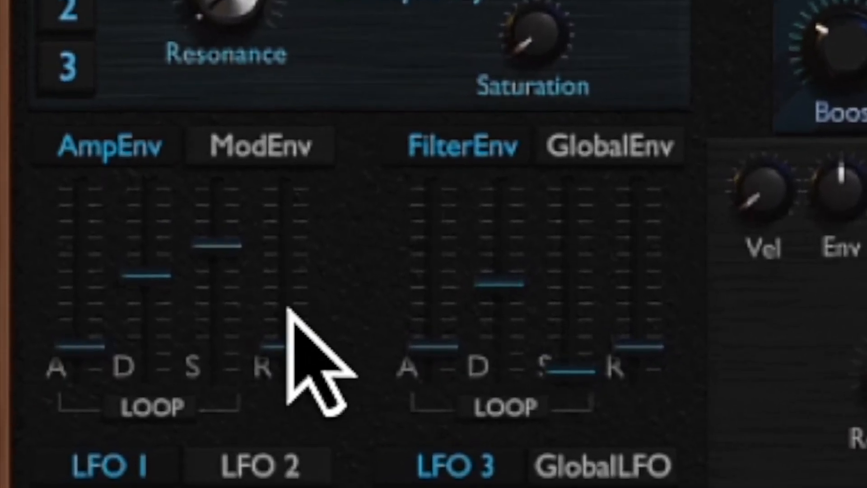
Shape the amp envelope by lowering its sustain to minimum, trimming its decay slightly and lengthening its release
left_click_drag(222, 253, 212, 374)
left_click_drag(138, 290, 140, 293)
left_click_drag(294, 360, 293, 311)
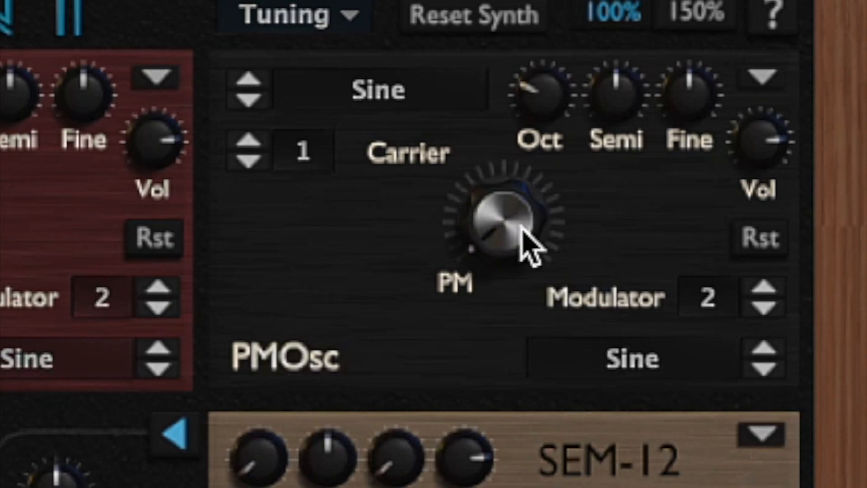
Set the PMOsc's PM amount to a low level, with the knob just below nine o'clock
left_click_drag(522, 230, 515, 88)
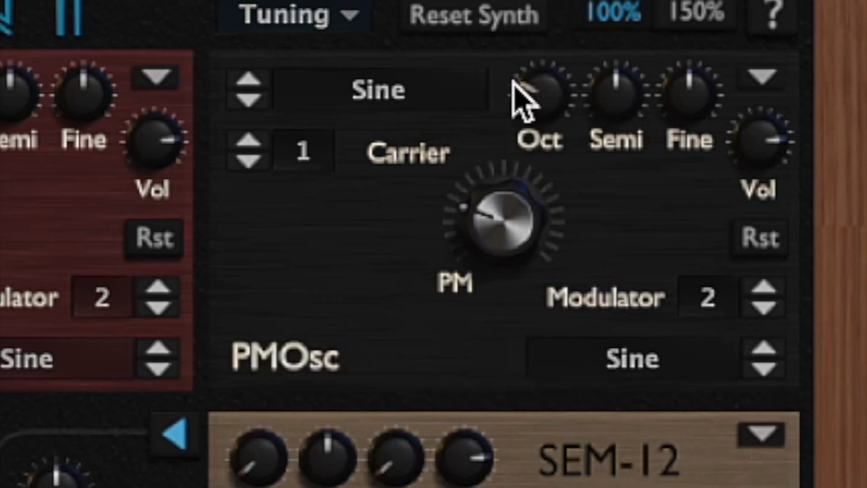
left_click_drag(519, 241, 522, 276)
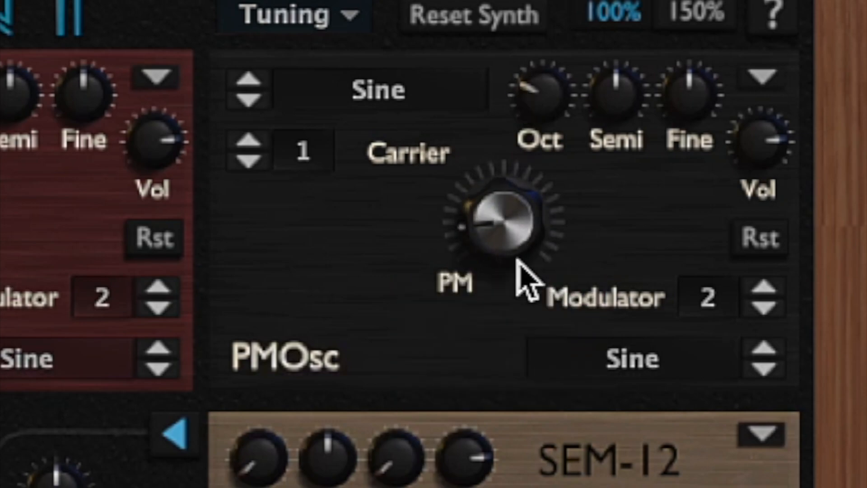